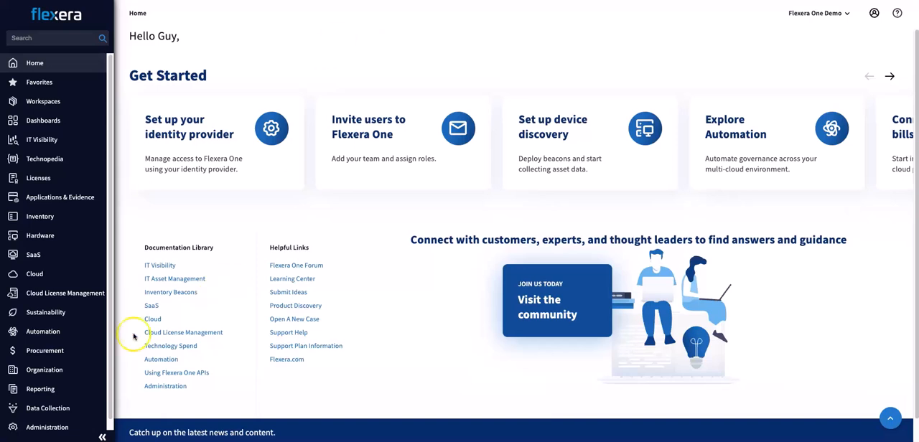
- Open the Chargeback Cost Planning NA Regions CC654321 plan from Cloud Cost Planning for editing and examine its region filter
{"action": "mouse_move", "coordinate": [55, 273]}
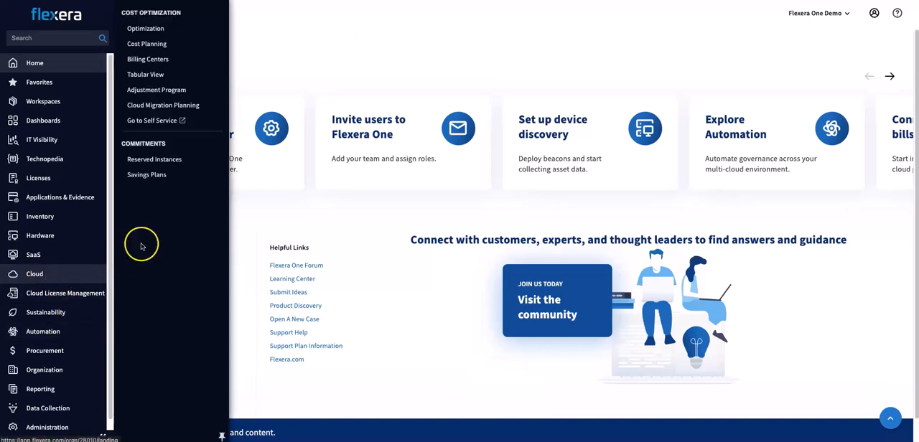
{"action": "left_click", "coordinate": [170, 48]}
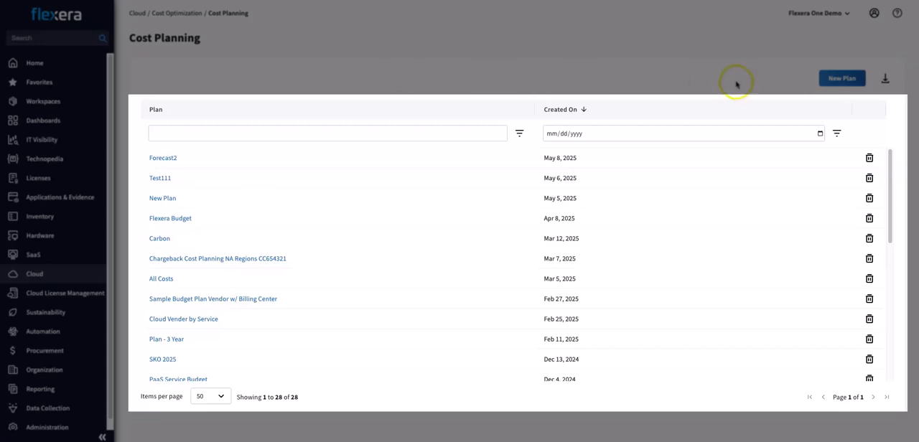
{"action": "left_click", "coordinate": [260, 258]}
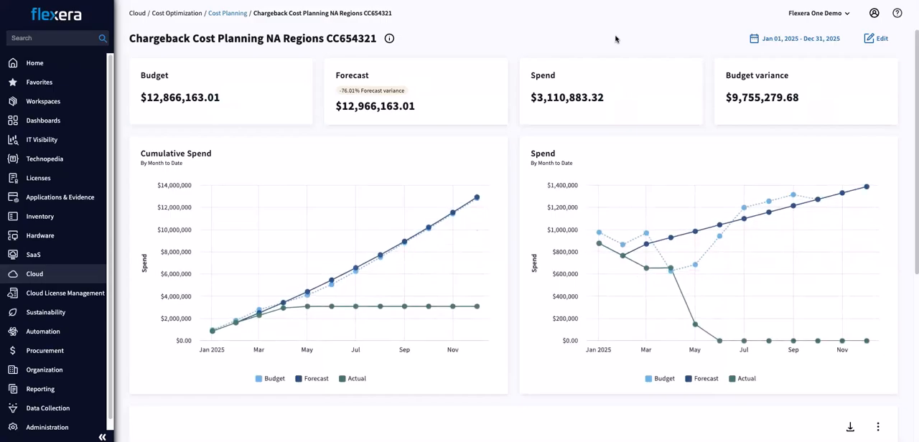
{"action": "left_click", "coordinate": [867, 34]}
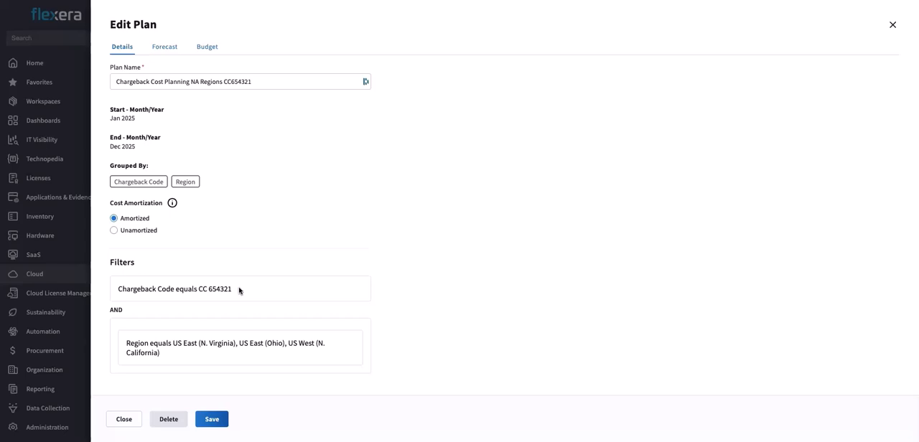
{"action": "triple_click", "coordinate": [150, 353]}
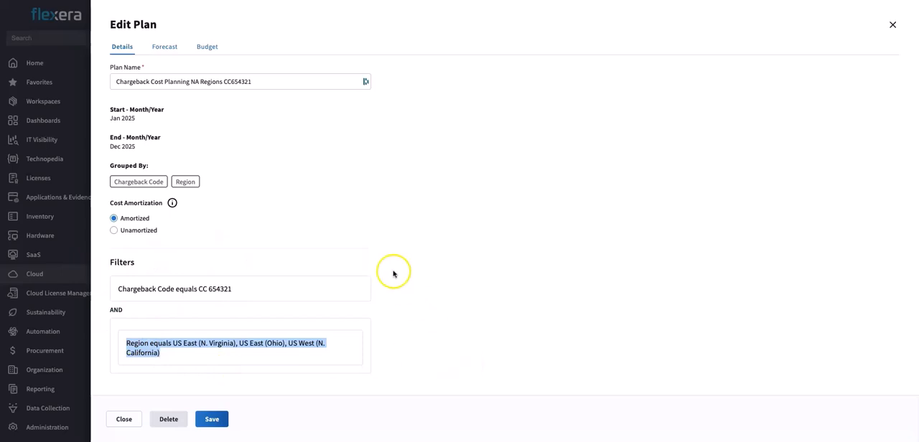
- Review the lookback periods offered for filling the plan's forecast from Historical Data, without applying any
{"action": "left_click", "coordinate": [169, 49]}
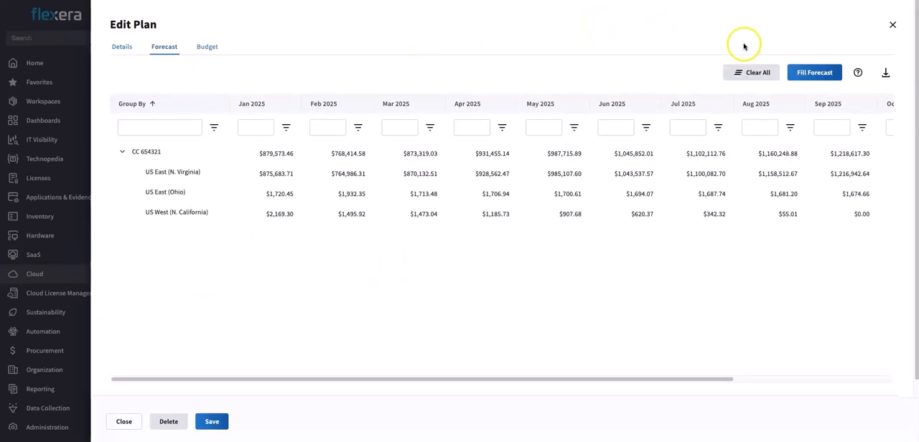
{"action": "left_click", "coordinate": [813, 74]}
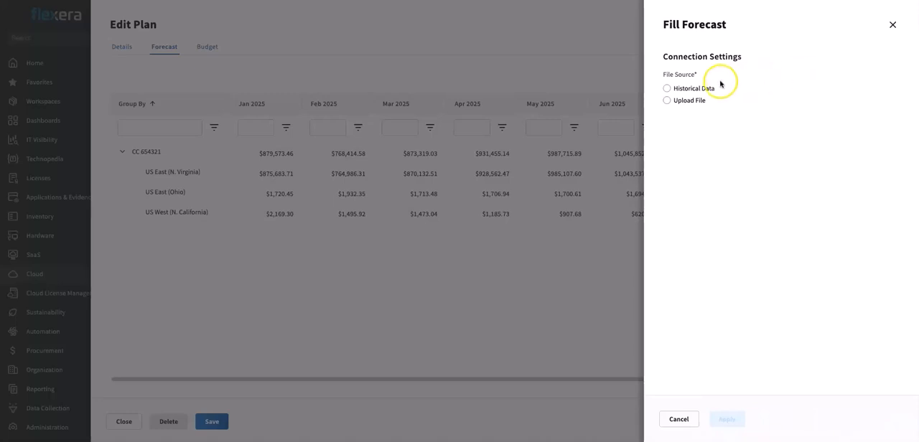
{"action": "left_click", "coordinate": [682, 89]}
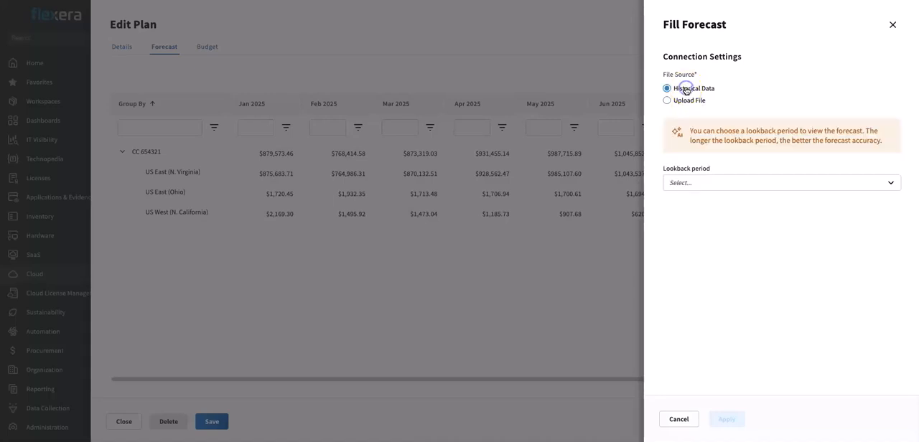
{"action": "left_click", "coordinate": [748, 181]}
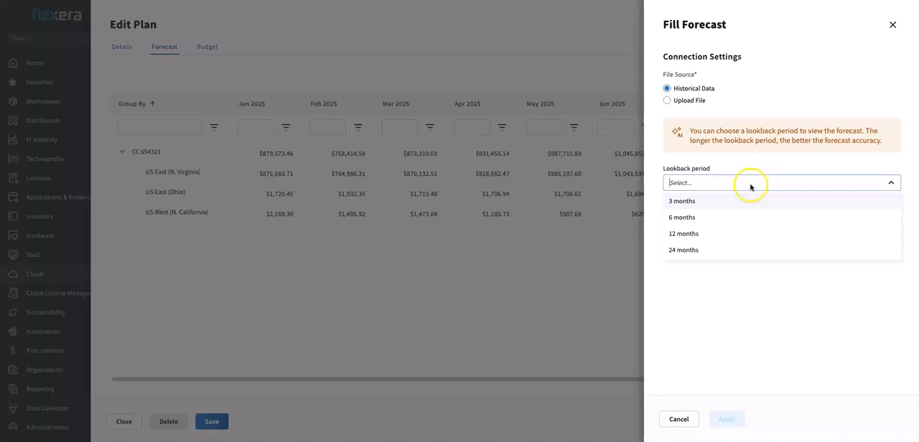
{"action": "left_click", "coordinate": [677, 419]}
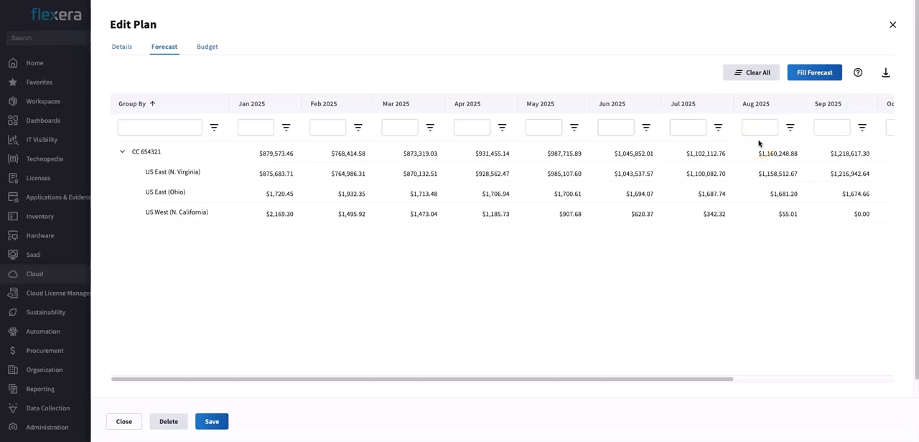
- Set the June 2025 forecast for US West (N. California) to 10000
{"action": "left_click", "coordinate": [653, 246]}
{"action": "double_click", "coordinate": [640, 214]}
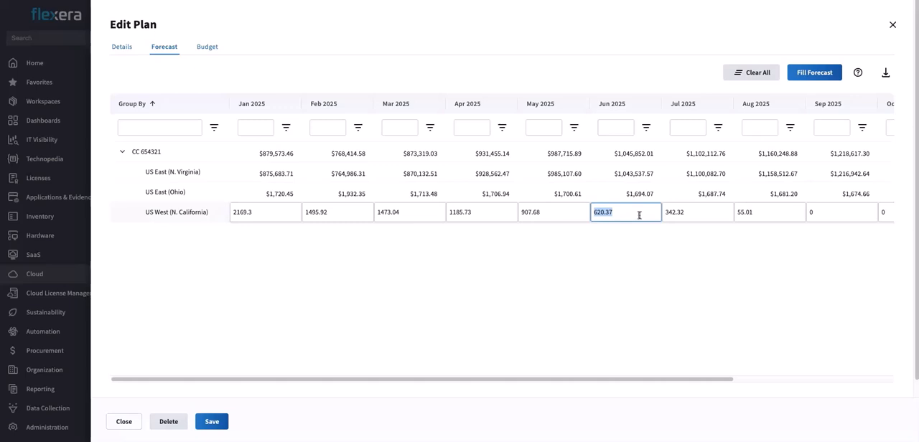
{"action": "type", "text": "100000"}
{"action": "key", "text": "BackSpace"}
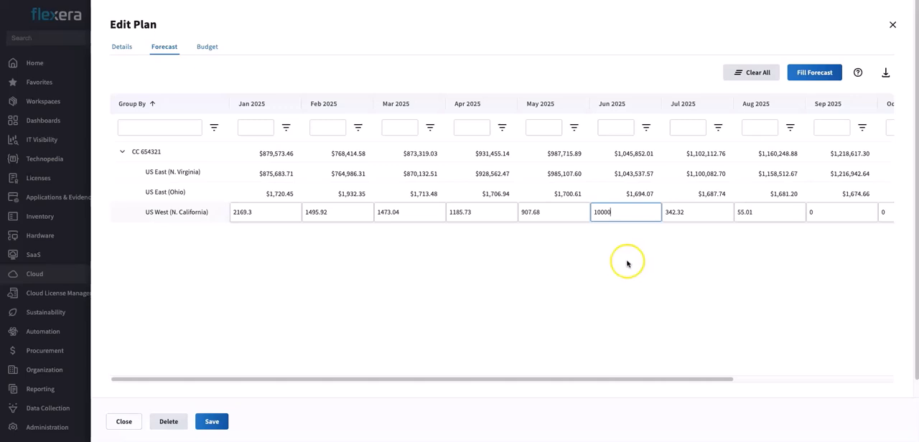
- Review the Fill Budget options for the plan's budget, Copy From Forecast and Upload File, without applying either
{"action": "left_click", "coordinate": [208, 47]}
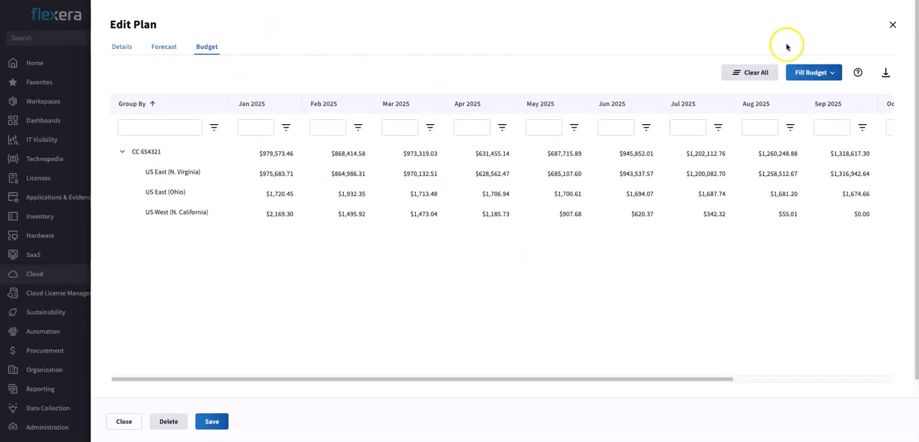
{"action": "left_click", "coordinate": [819, 76]}
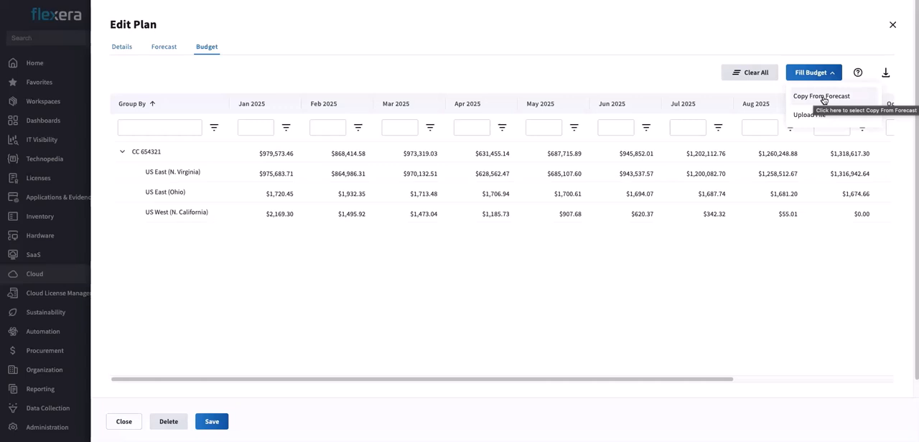
{"action": "left_click", "coordinate": [807, 121]}
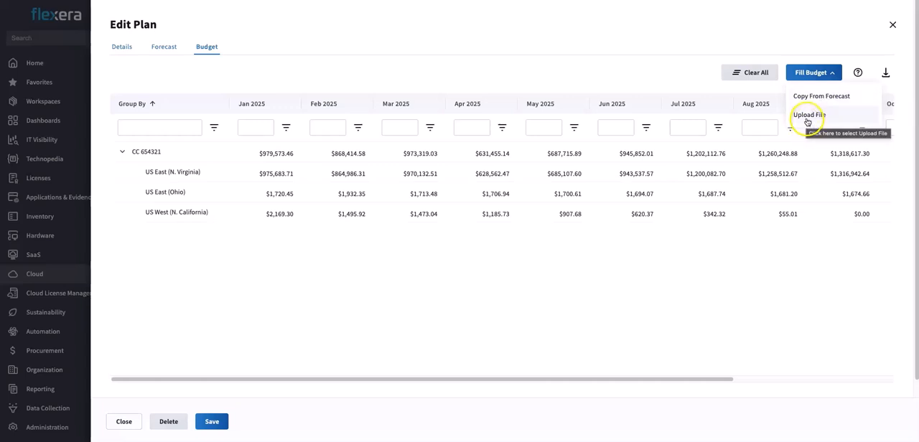
{"action": "left_click", "coordinate": [620, 351]}
{"action": "left_click", "coordinate": [632, 256]}
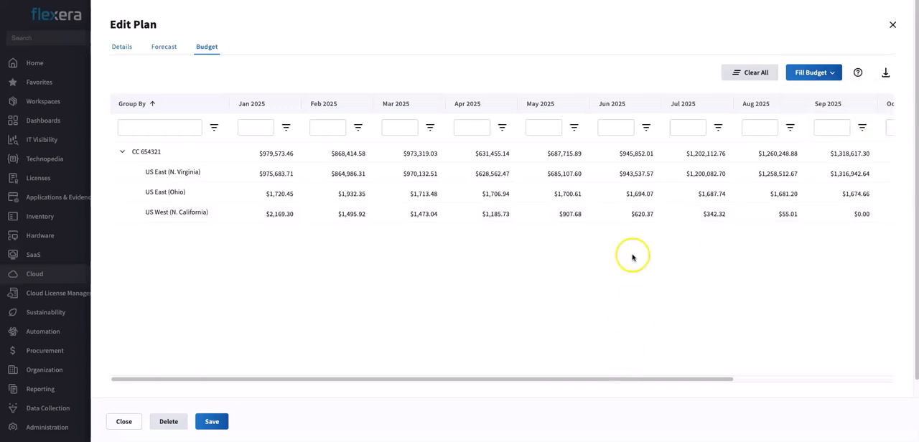
- Set the June 2025 budget for US East (N. Virginia) to 800000 and close the plan editor without saving
{"action": "left_click", "coordinate": [633, 215]}
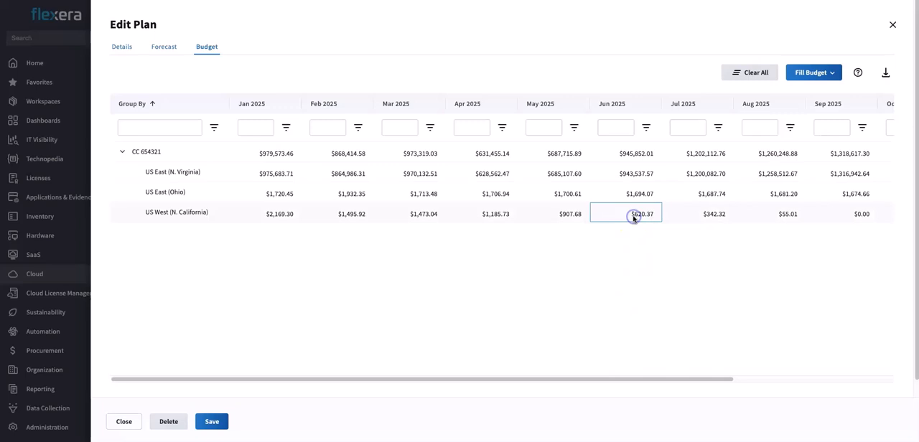
{"action": "double_click", "coordinate": [634, 173]}
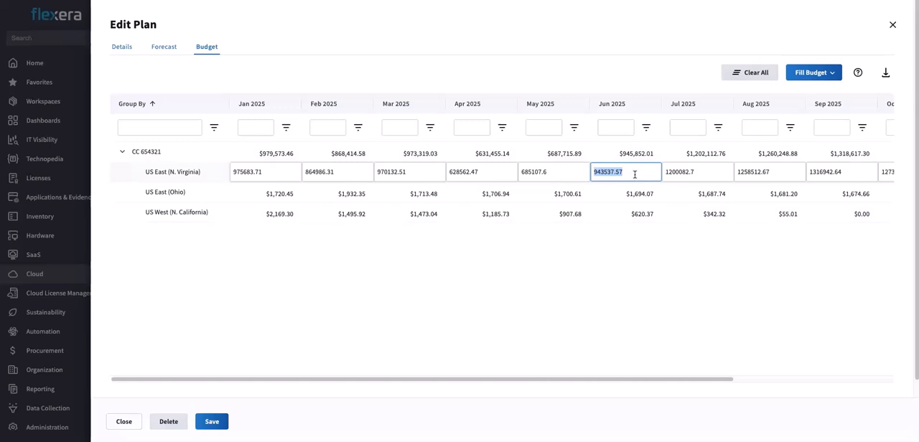
{"action": "type", "text": "800000"}
{"action": "left_click", "coordinate": [628, 282]}
{"action": "left_click", "coordinate": [194, 428]}
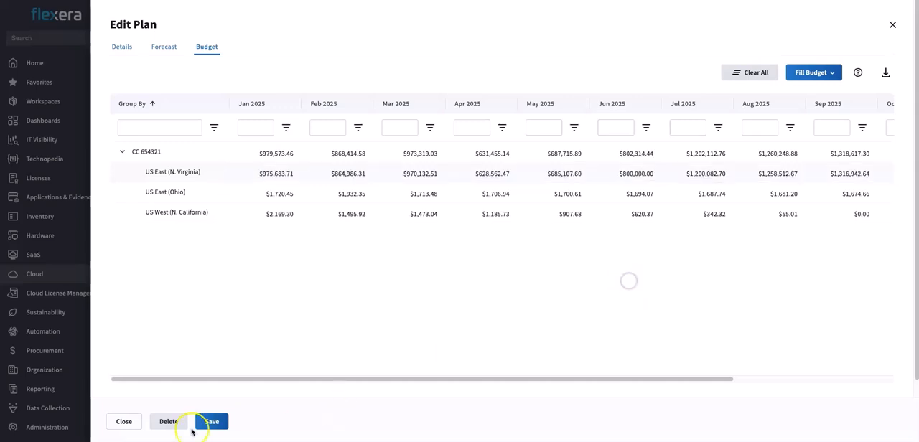
{"action": "left_click", "coordinate": [124, 421]}
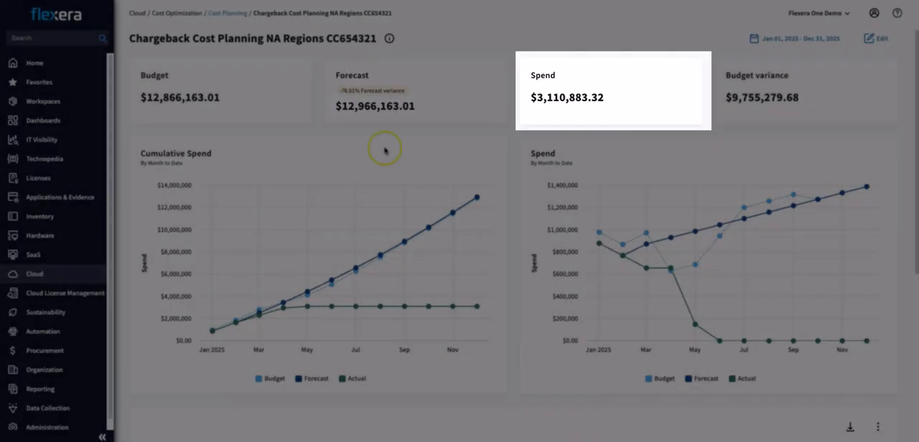
- Examine the plan's monthly table of actual, budget, forecast and variance figures by region, along with its summary charts
{"action": "scroll", "coordinate": [517, 171], "scroll_direction": "down", "scroll_amount": 4}
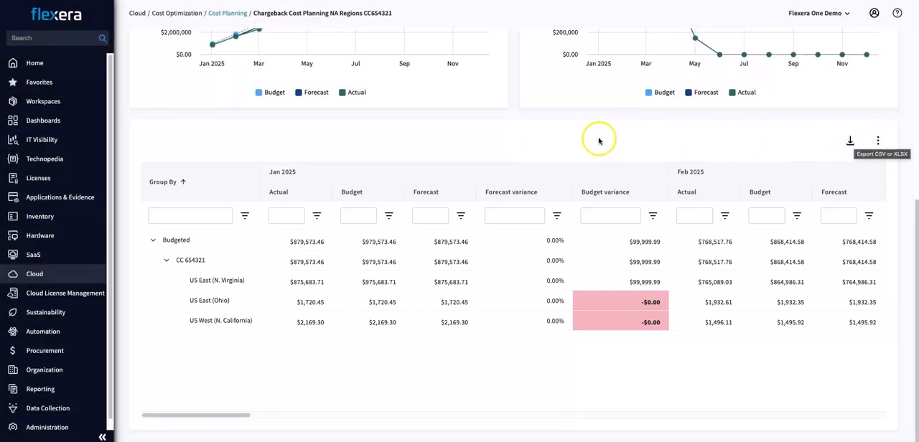
{"action": "scroll", "coordinate": [523, 135], "scroll_direction": "up", "scroll_amount": 3}
{"action": "scroll", "coordinate": [524, 135], "scroll_direction": "up", "scroll_amount": 1}
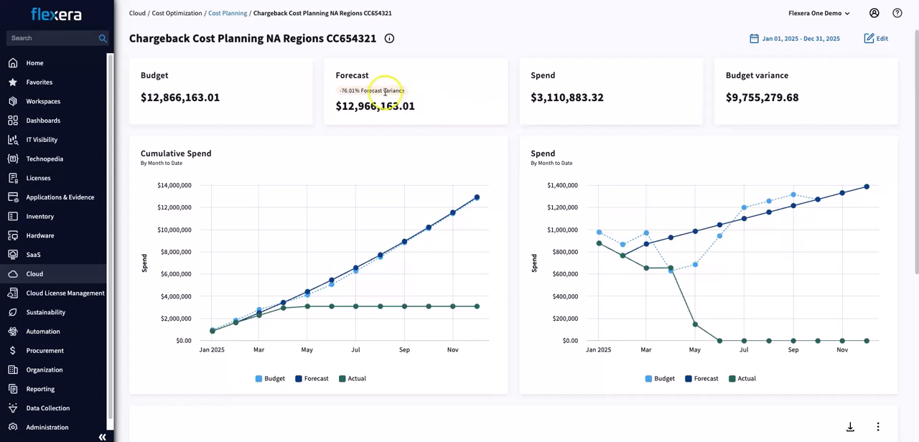
- Start a new cost plan named Test running from Jan 2025 to Dec 2025, and proceed to its data grouping
{"action": "left_click", "coordinate": [227, 14]}
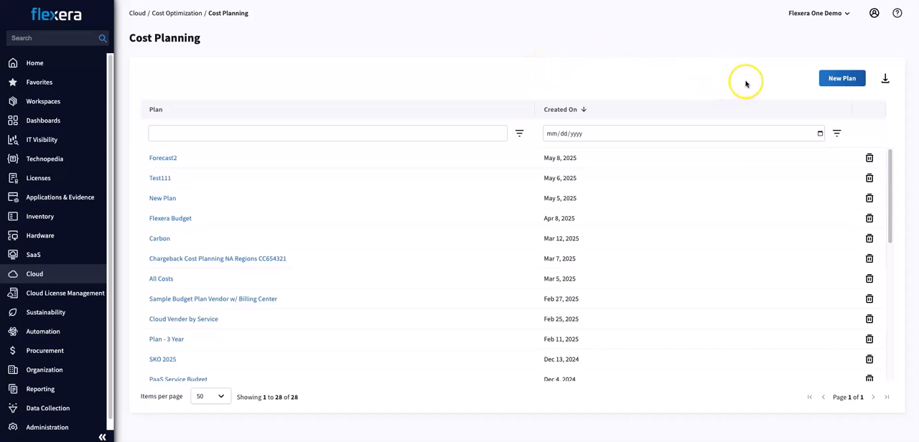
{"action": "left_click", "coordinate": [841, 78]}
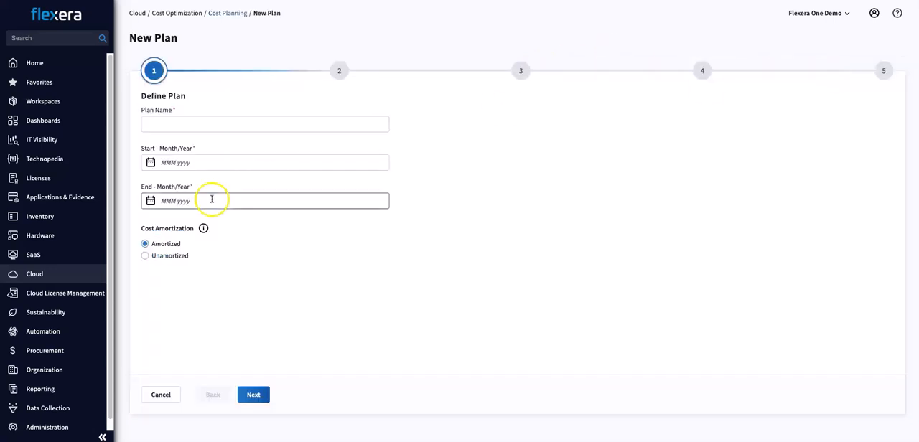
{"action": "left_click", "coordinate": [214, 124]}
{"action": "type", "text": "Test"}
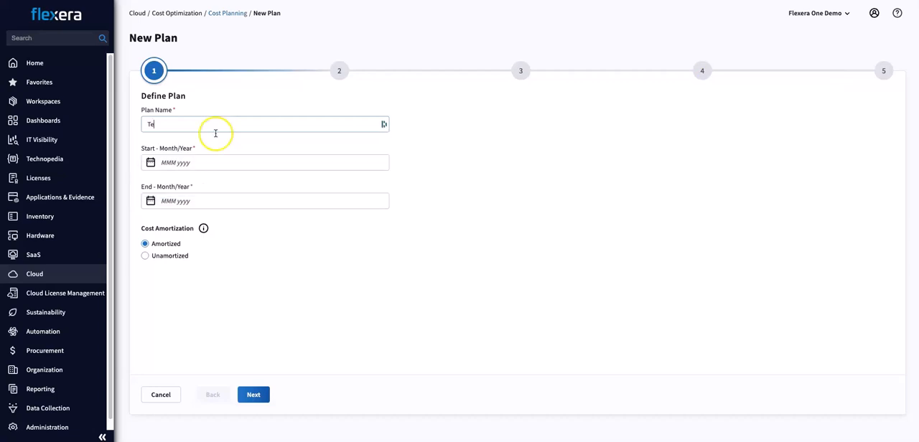
{"action": "left_click", "coordinate": [212, 167]}
{"action": "left_click", "coordinate": [170, 232]}
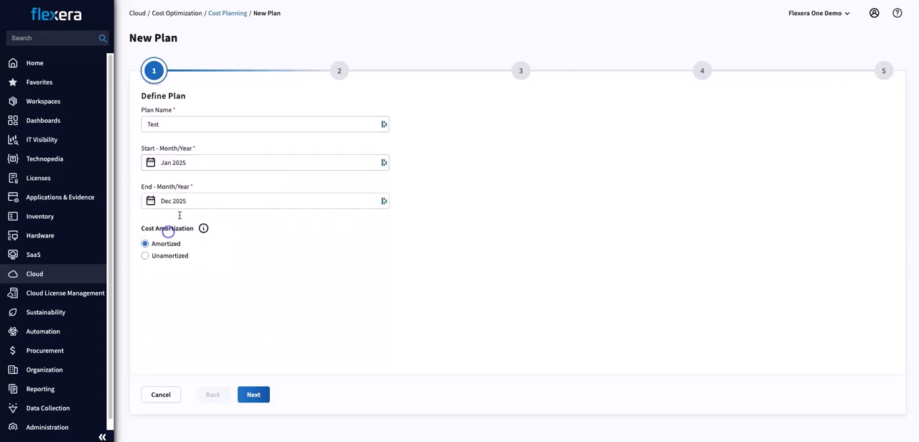
{"action": "left_click", "coordinate": [199, 201]}
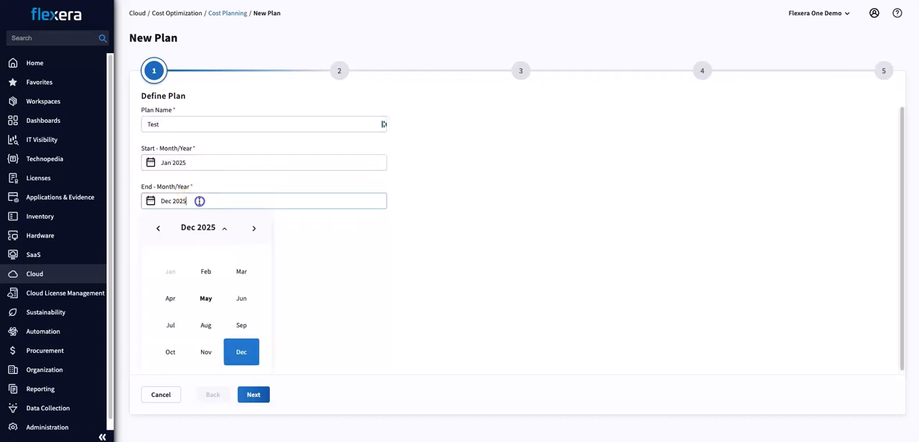
{"action": "left_click", "coordinate": [255, 396]}
- Open the list of dimensions for grouping the new plan's data
{"action": "left_click", "coordinate": [266, 113]}
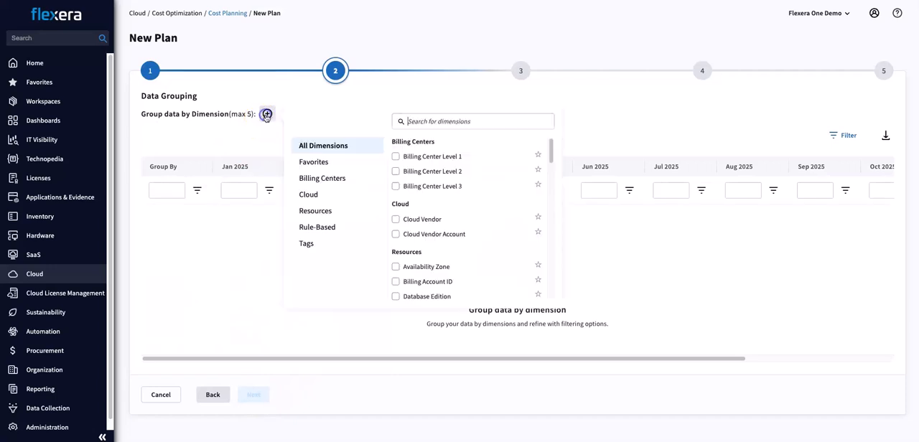